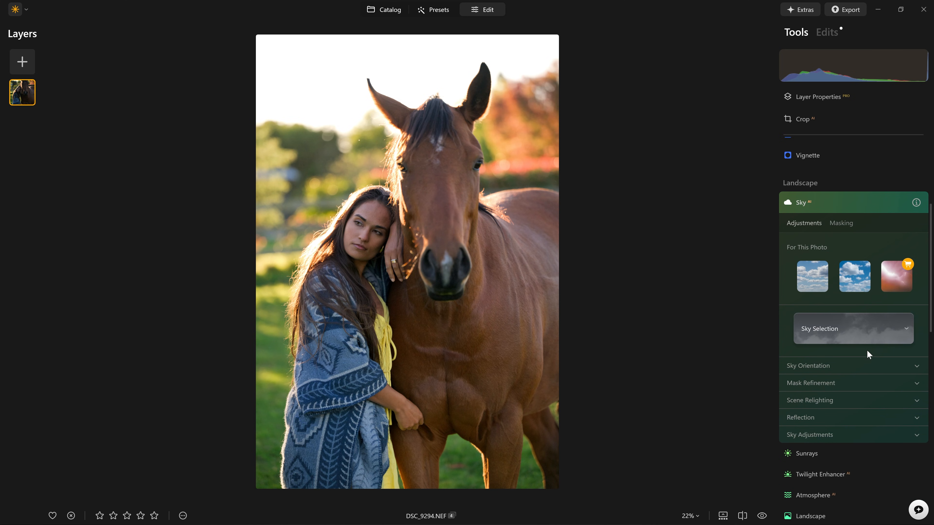
Replace the sky with the Bright Blue Sky 1 preset from the sky selection.
click(862, 341)
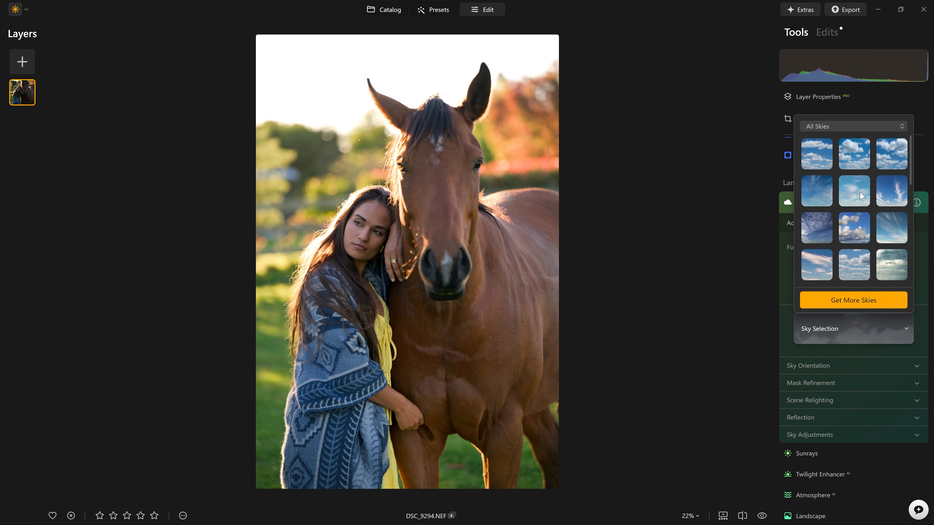
click(888, 229)
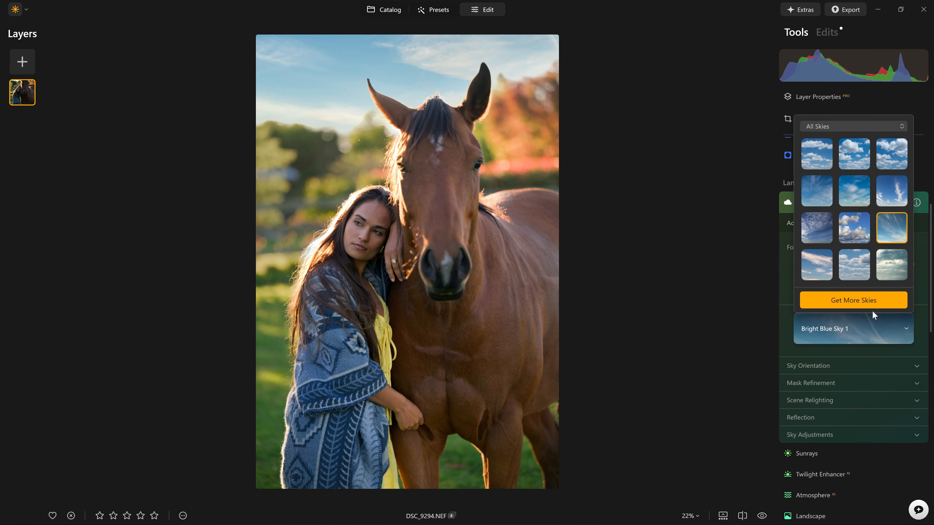
click(771, 254)
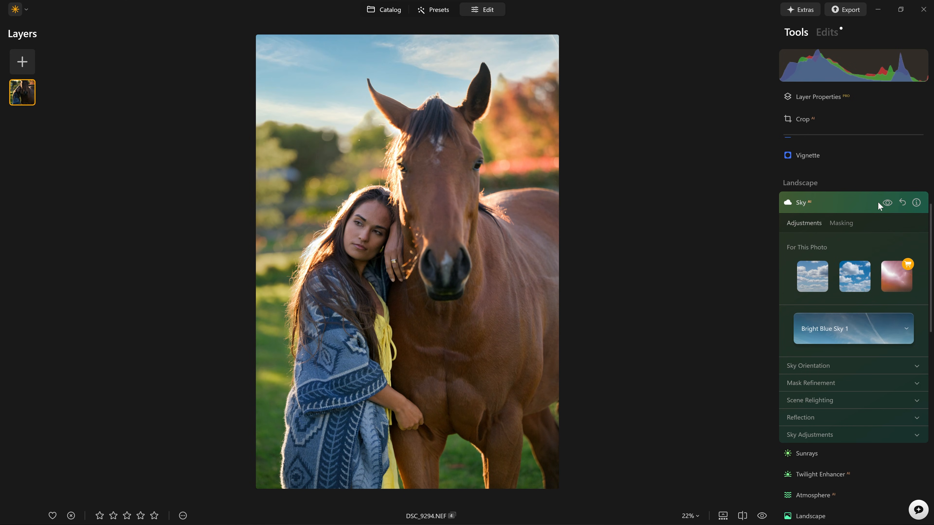
Toggle the Sky tool on and off to compare the photo with and without the replaced sky.
click(892, 204)
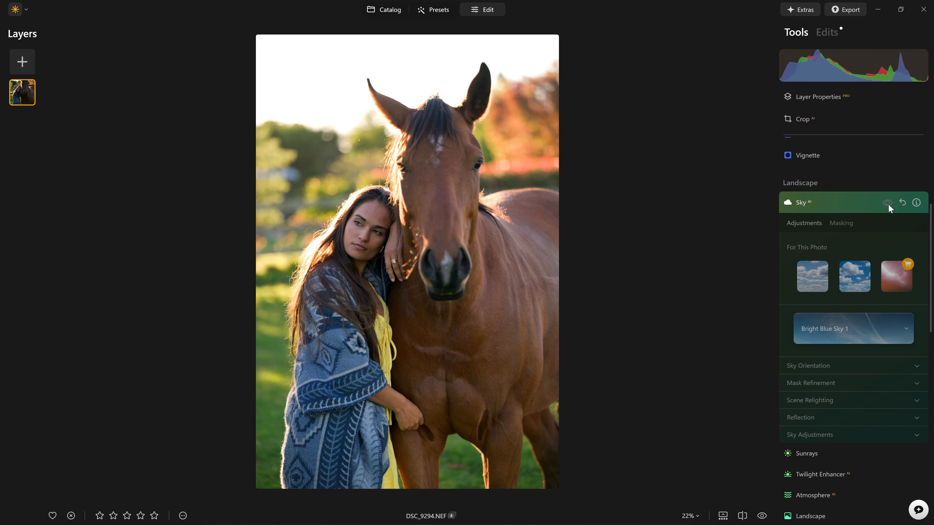
click(888, 205)
click(888, 204)
click(888, 204)
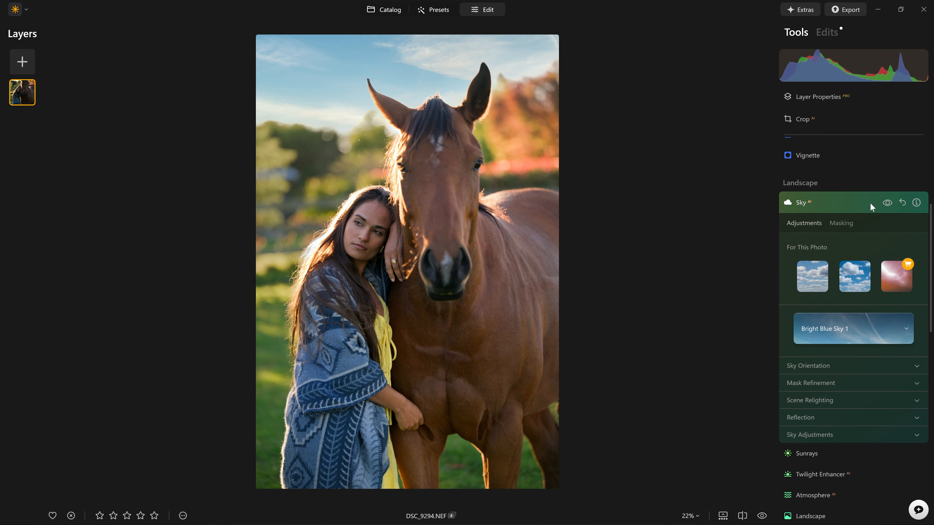
scroll(871, 204, down, 2)
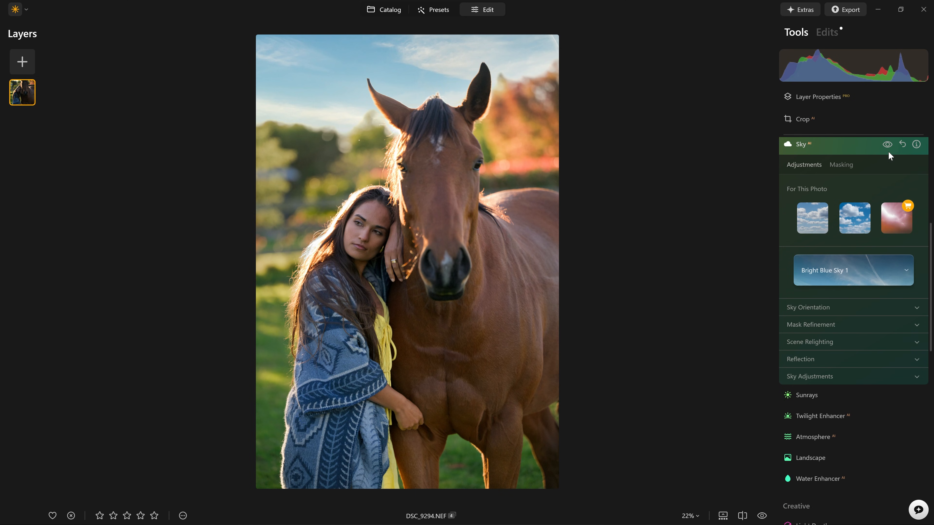
click(888, 144)
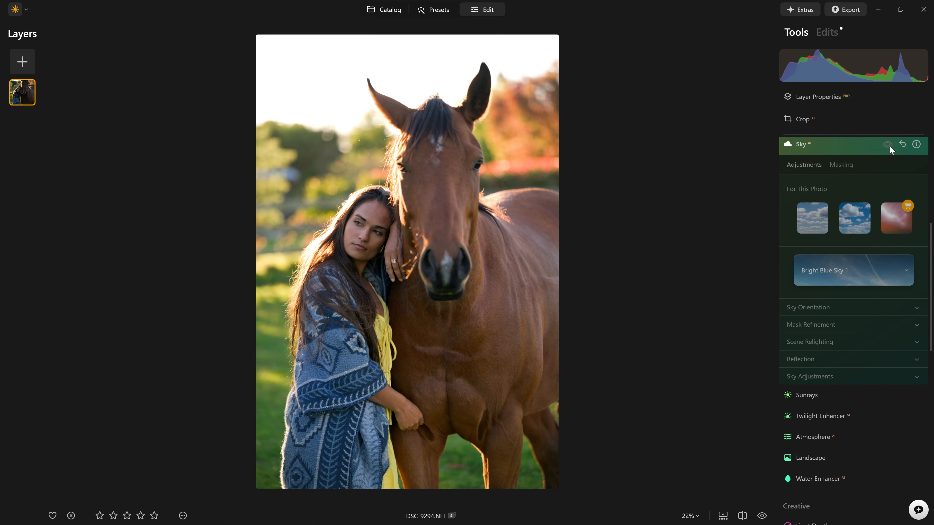
click(888, 144)
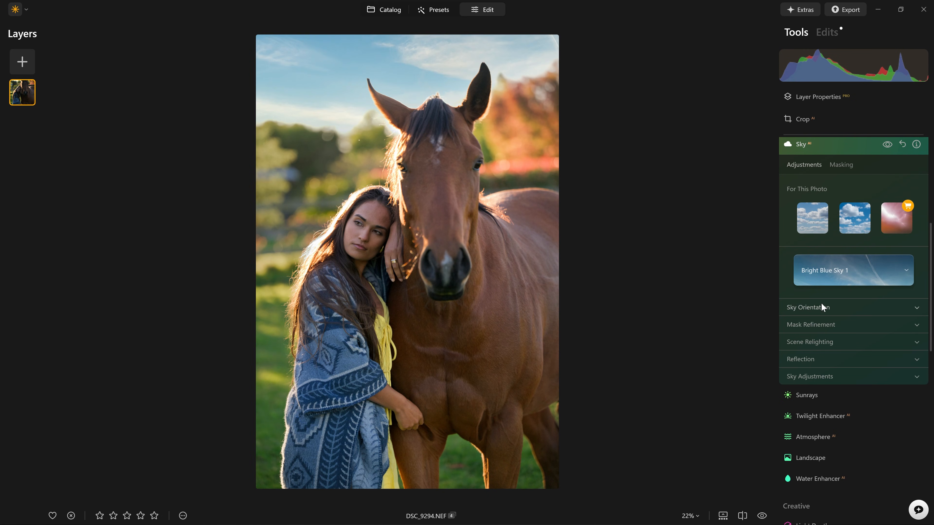
Set Relight Strength to 0 under Scene Relighting.
click(811, 325)
click(811, 323)
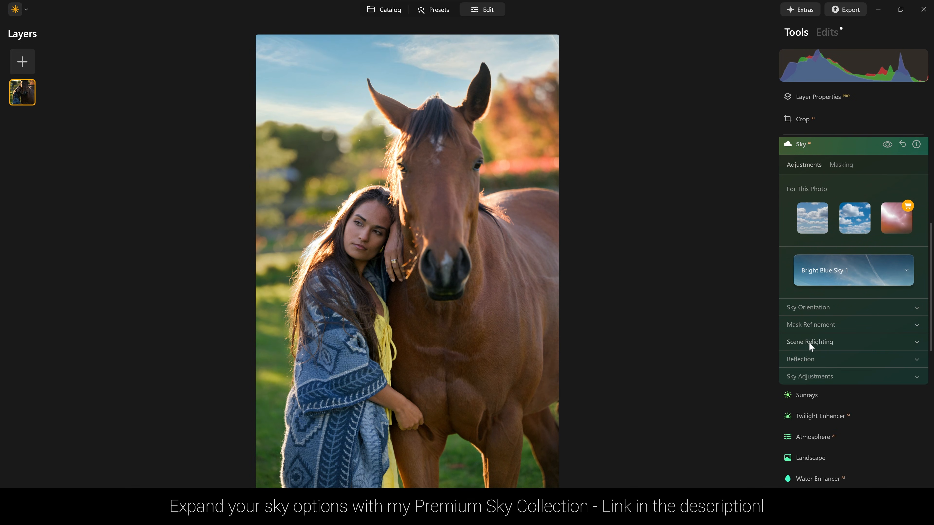
click(809, 343)
scroll(808, 342, down, 2)
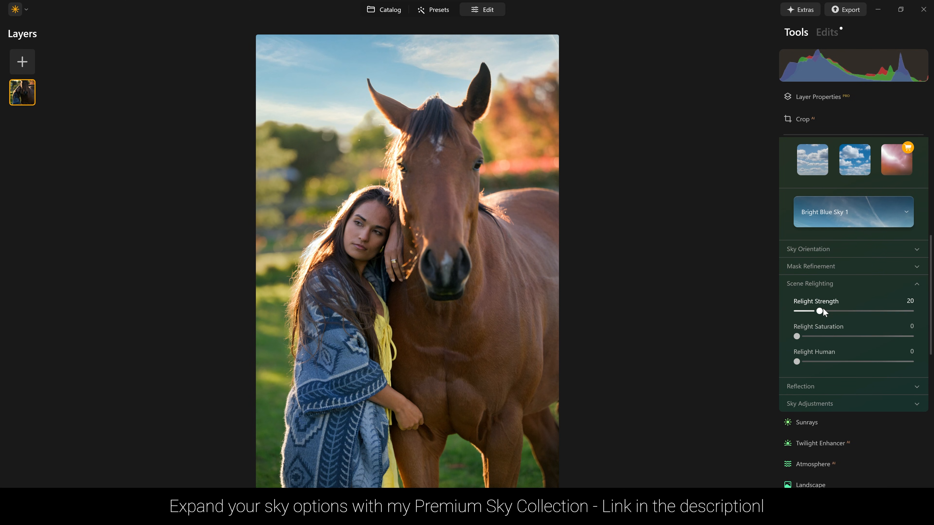
drag(820, 312, 753, 311)
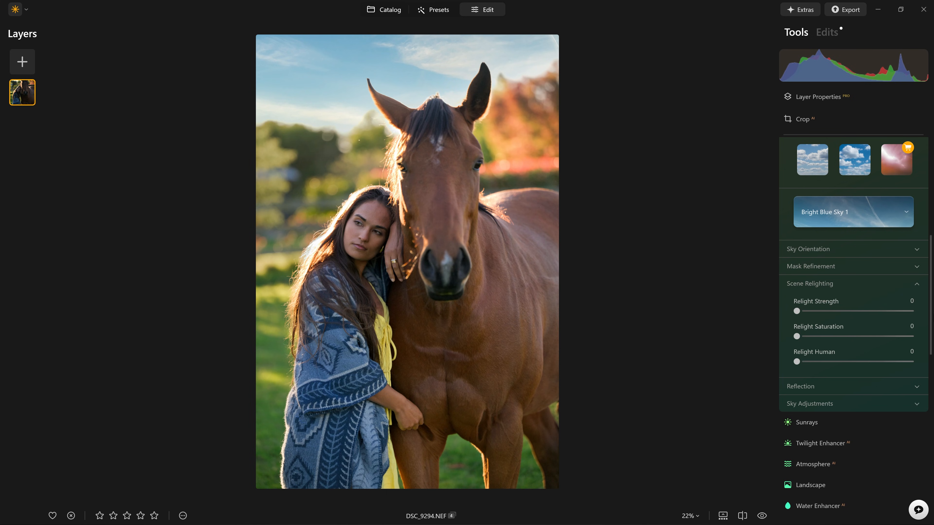
Set the sky's Defocus to 100 under Sky Adjustments.
scroll(832, 304, down, 2)
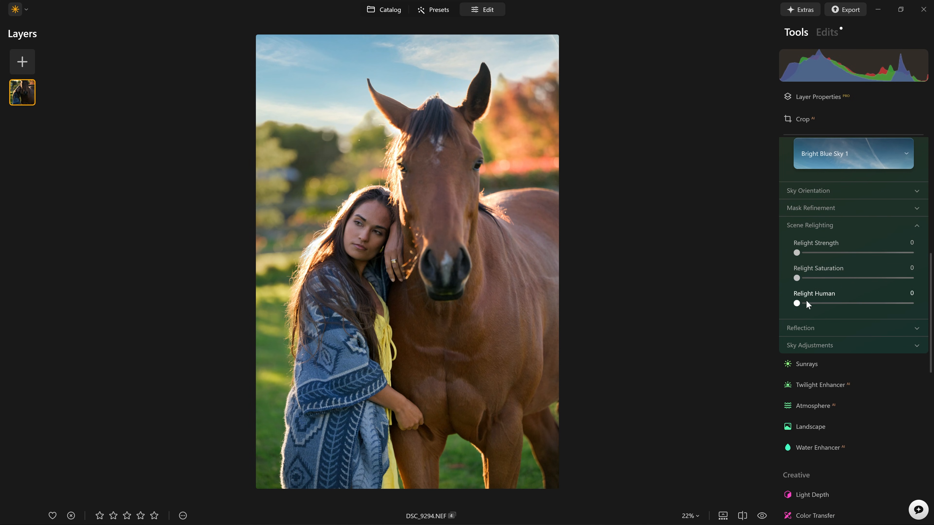
click(808, 226)
click(805, 260)
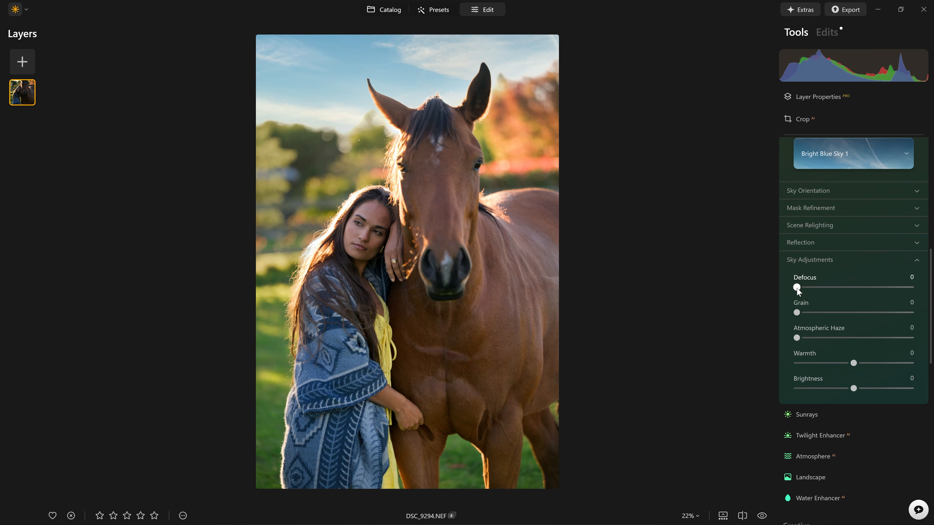
drag(797, 288, 808, 287)
drag(408, 110, 535, 166)
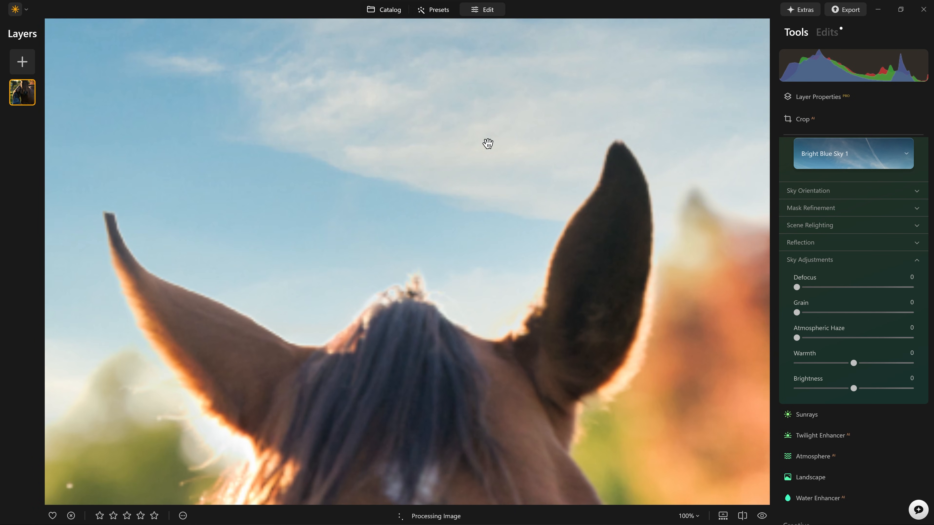
click(421, 177)
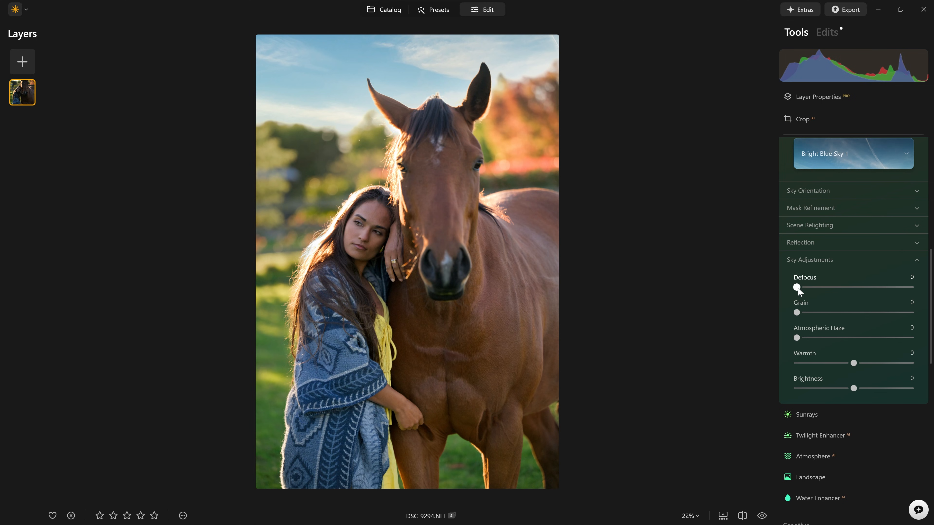
drag(798, 287, 811, 288)
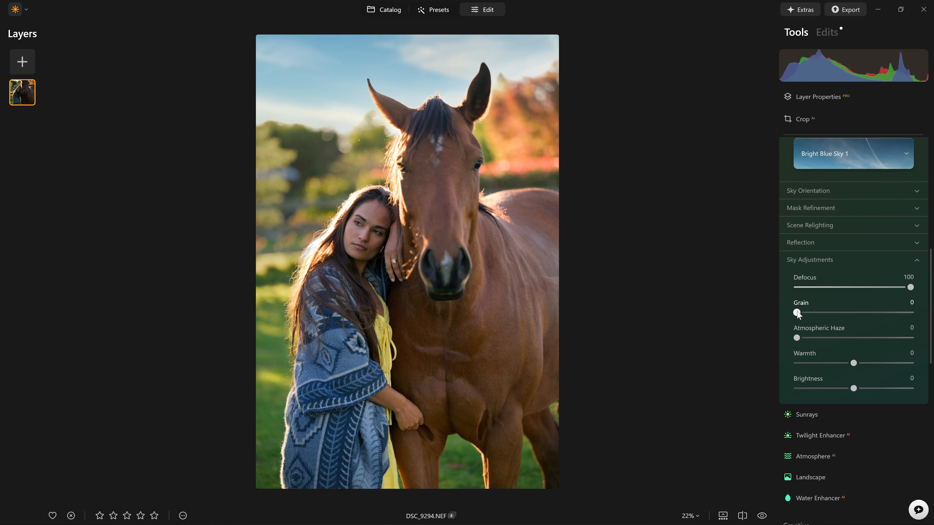
Set the sky's Horizon Position to -15 under Sky Orientation.
click(806, 190)
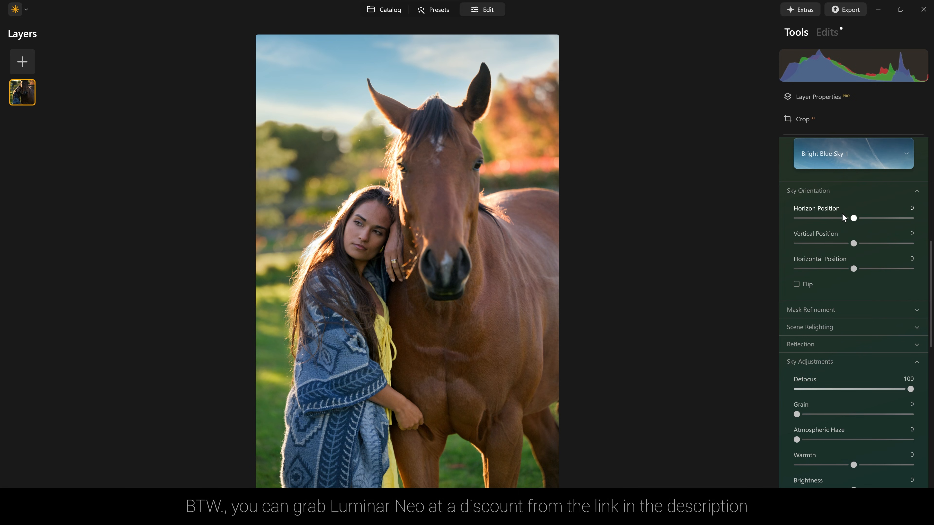
drag(854, 220, 848, 220)
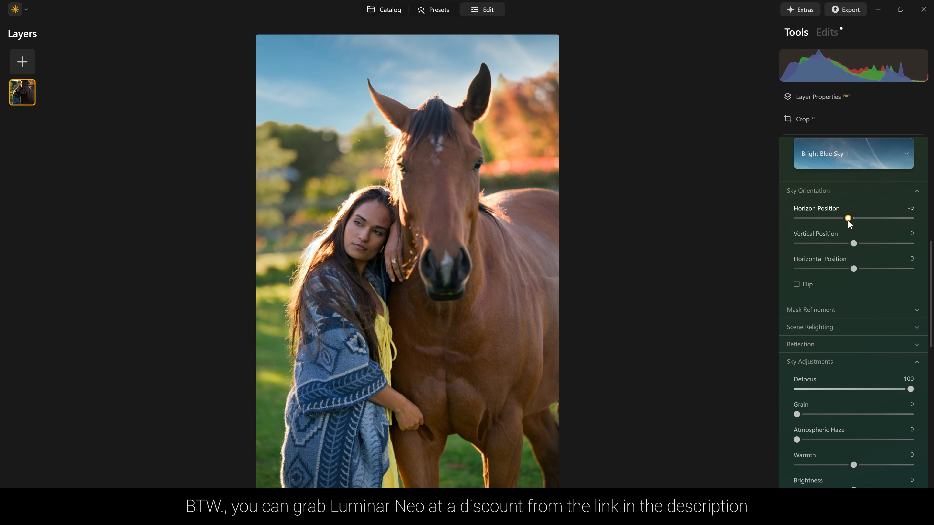
double_click(847, 220)
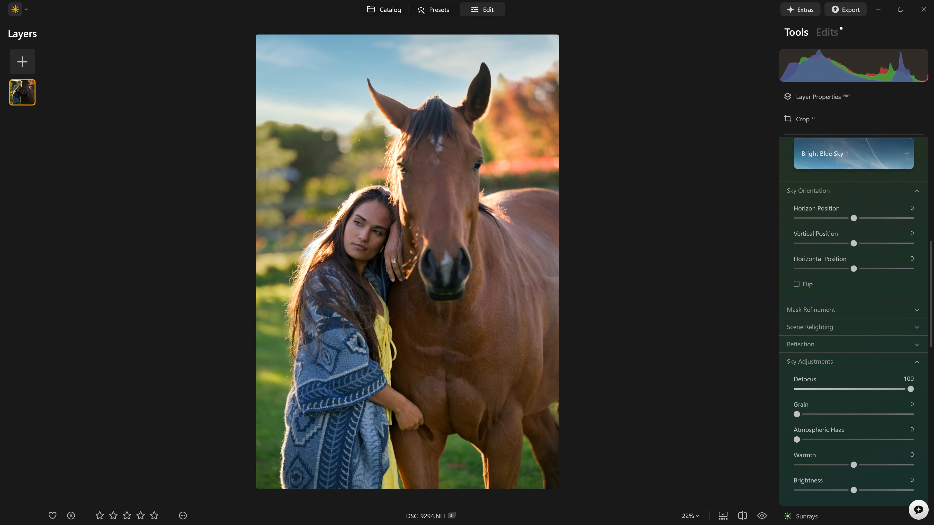
drag(854, 220, 844, 217)
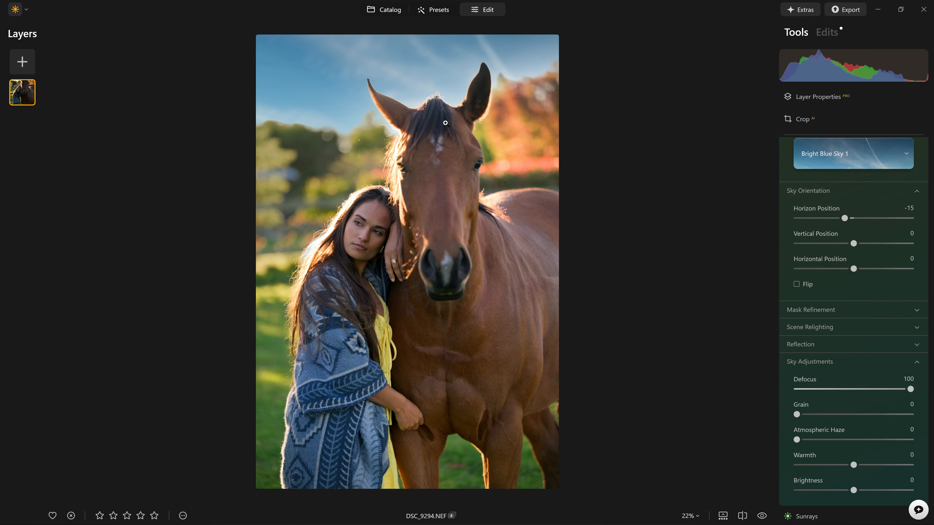
click(839, 190)
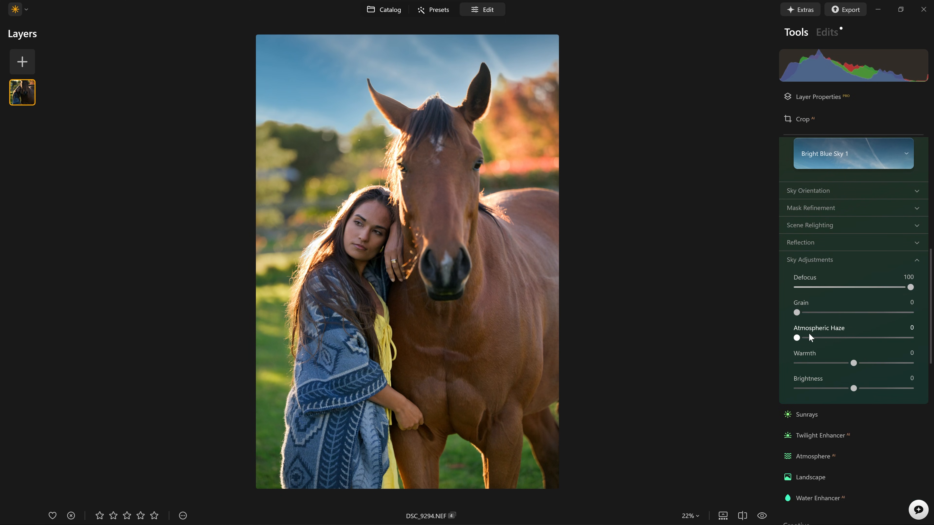
Set the sky's Atmospheric Haze to 89 and Brightness to 100 under Sky Adjustments.
drag(798, 338, 932, 350)
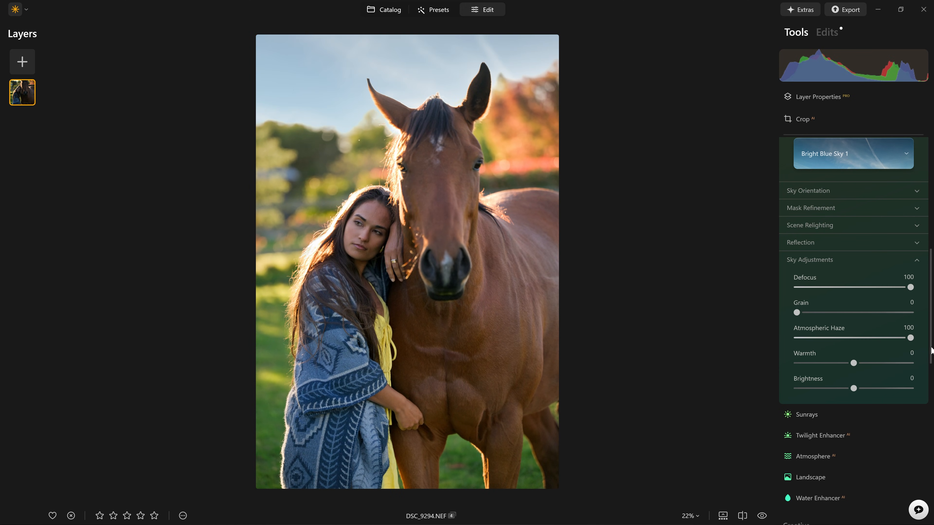
double_click(909, 338)
drag(854, 389, 910, 389)
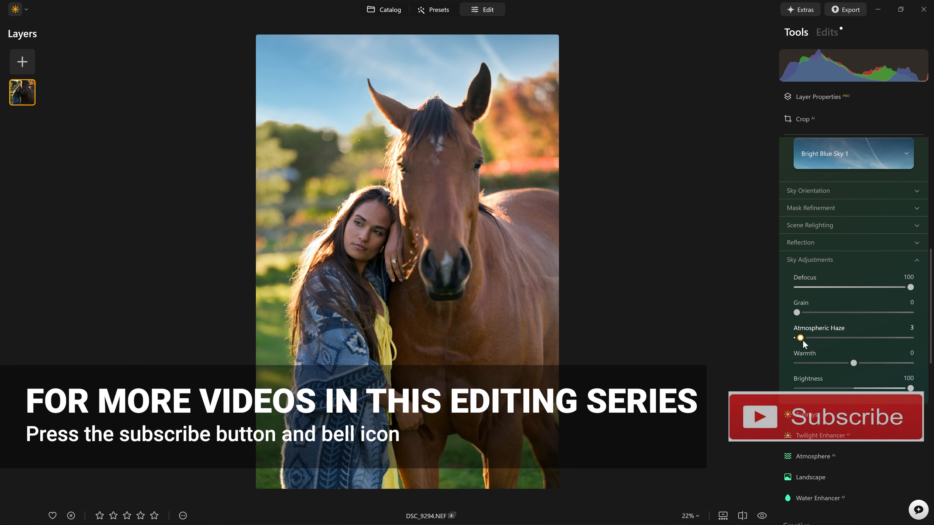
drag(799, 338, 901, 344)
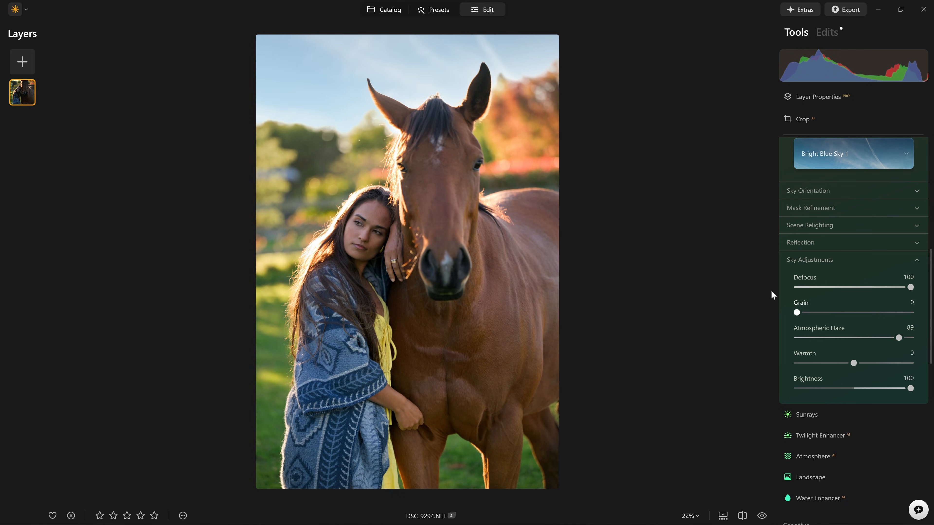
Compare the edited photo with the original and inspect the sky edges around the horse's head at 100% zoom.
key(backslash)
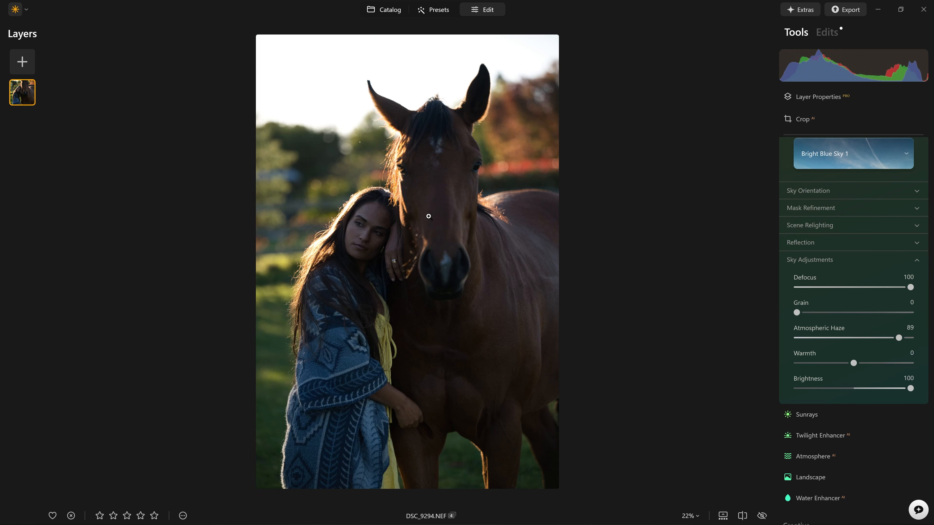
key(backslash)
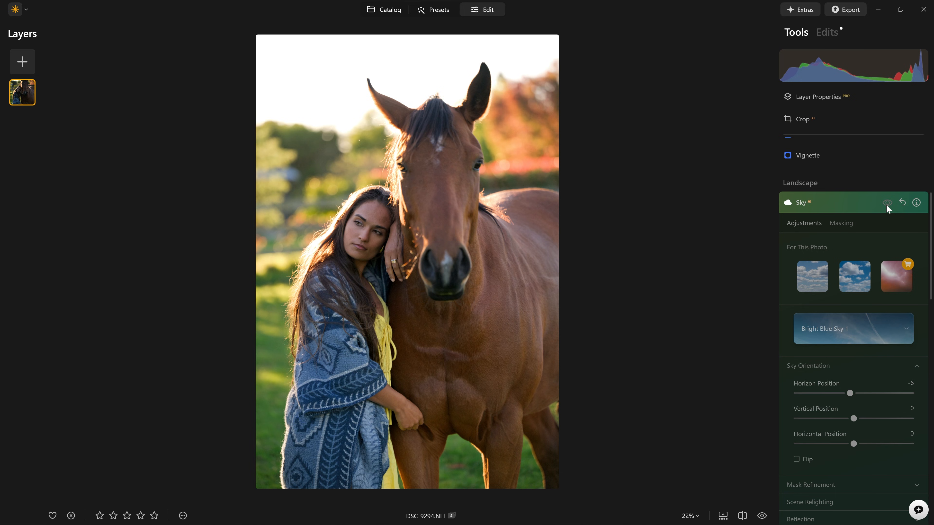
click(887, 206)
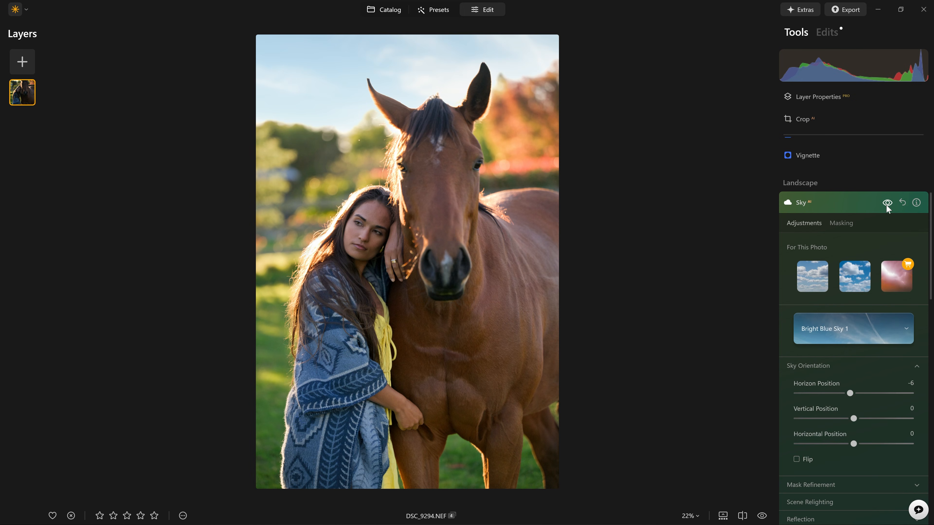
click(887, 206)
click(889, 203)
double_click(351, 137)
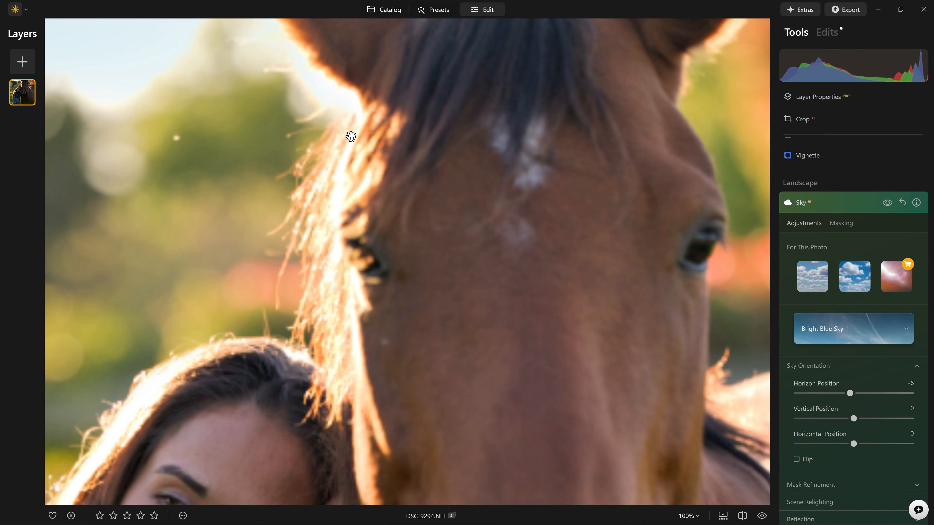
drag(198, 140, 657, 171)
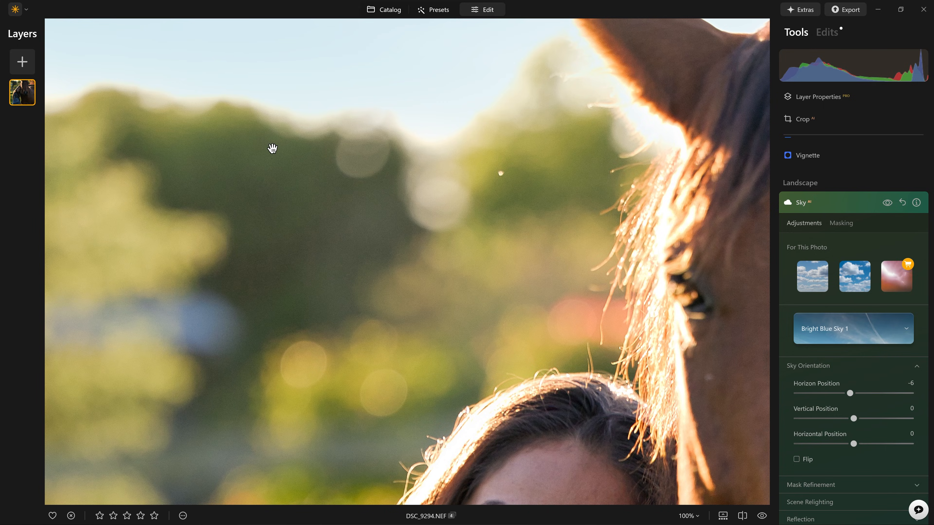
double_click(370, 162)
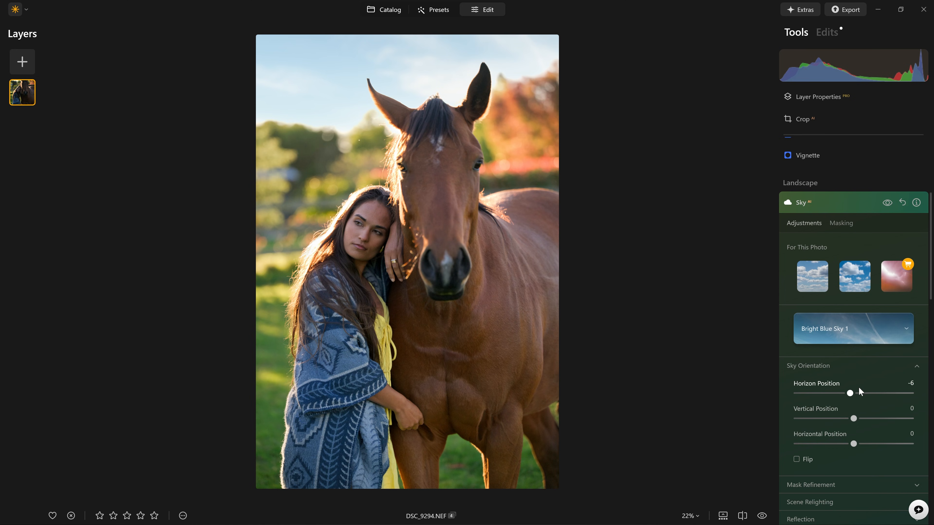
Add a linear gradient mask to the sky, drawn from the top of the photo down to about the horse's ears.
scroll(859, 388, down, 2)
click(843, 167)
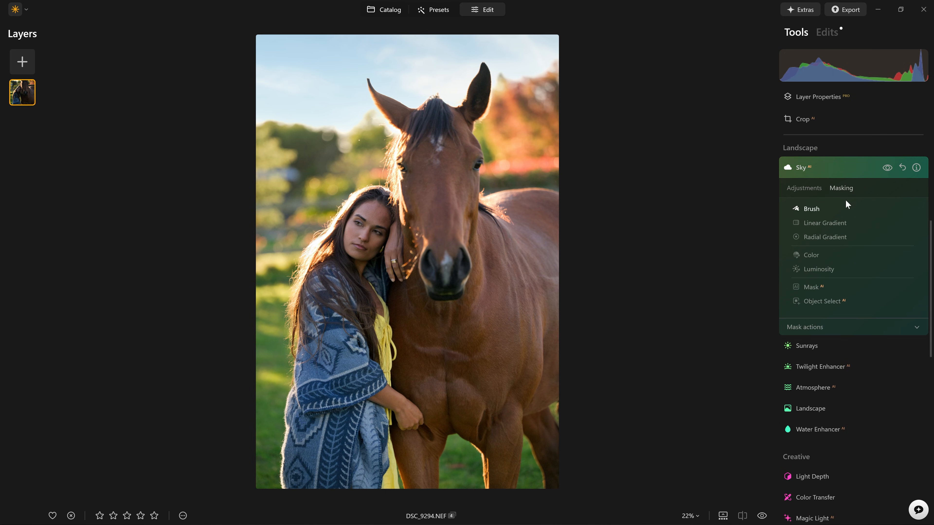
click(799, 192)
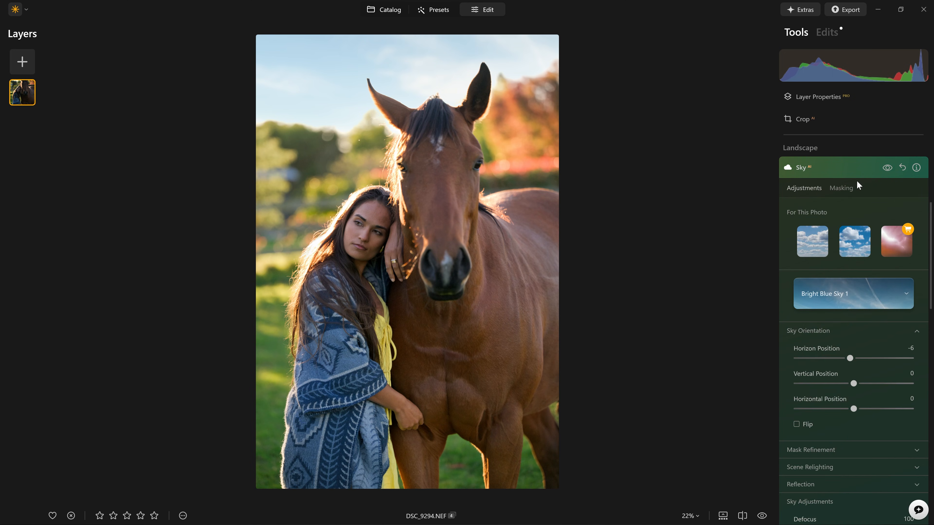
click(886, 168)
click(839, 190)
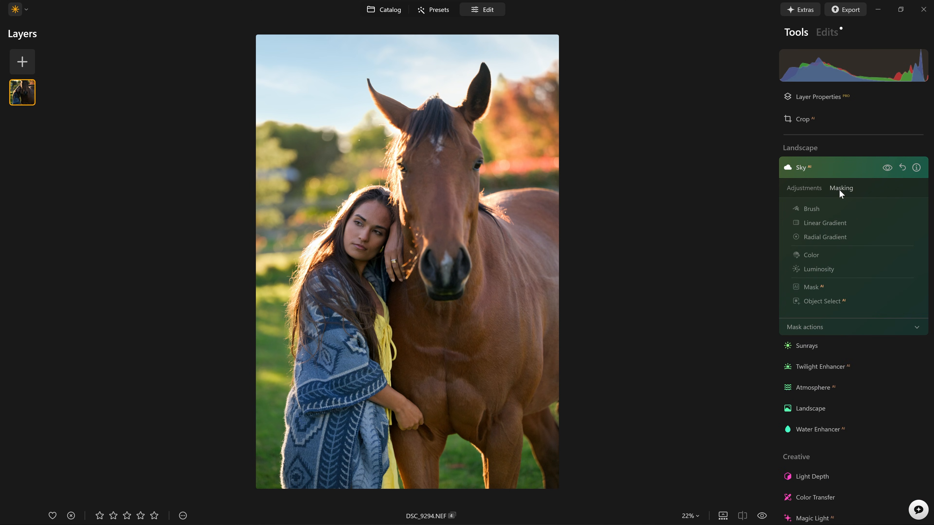
click(840, 224)
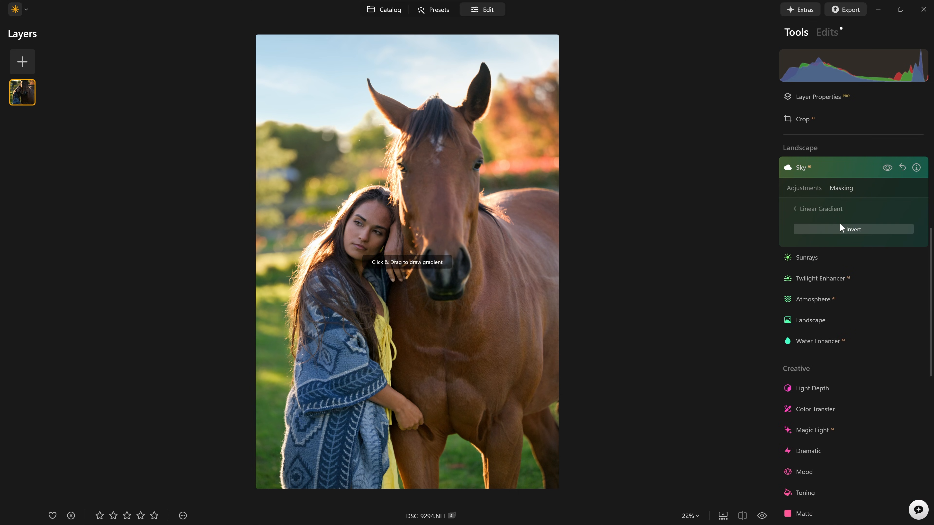
click(375, 49)
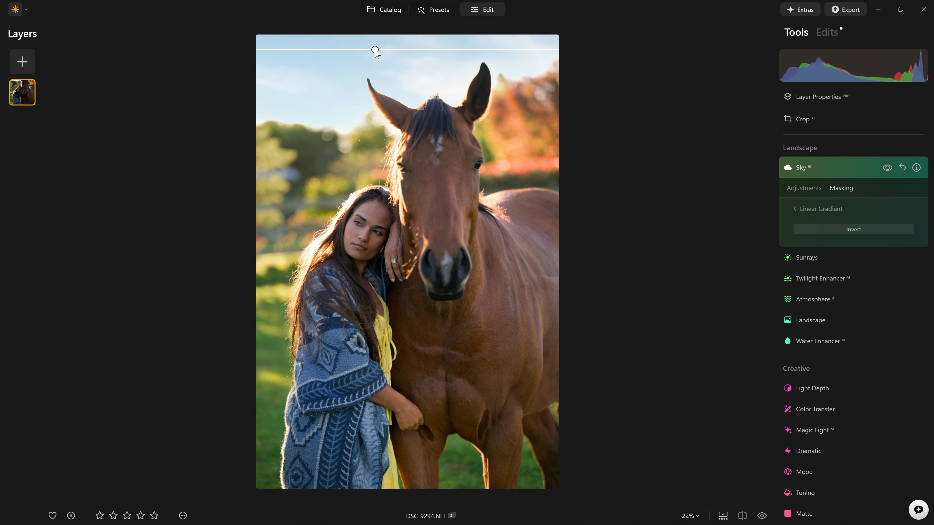
drag(375, 50, 374, 136)
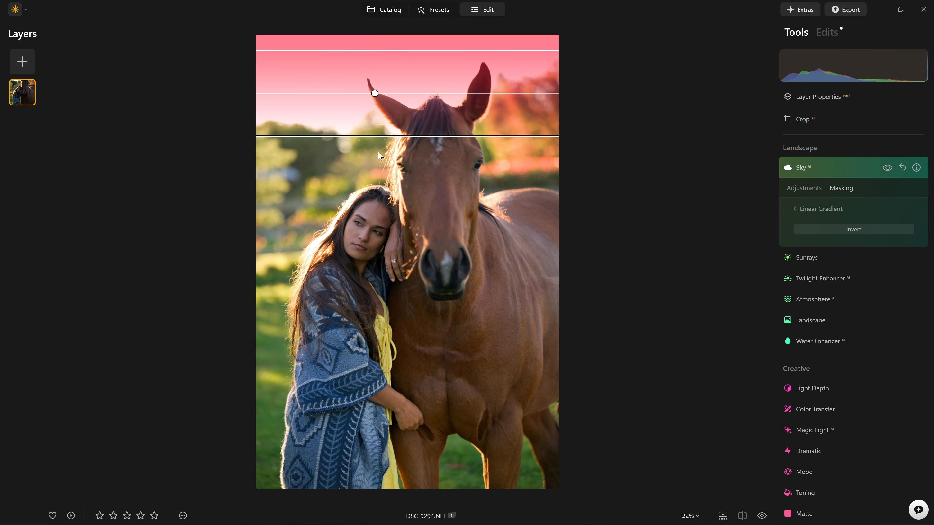
Inspect the sky edges around the horse's ears at 100% zoom and compare the photo with the Sky edit toggled off and on.
click(850, 171)
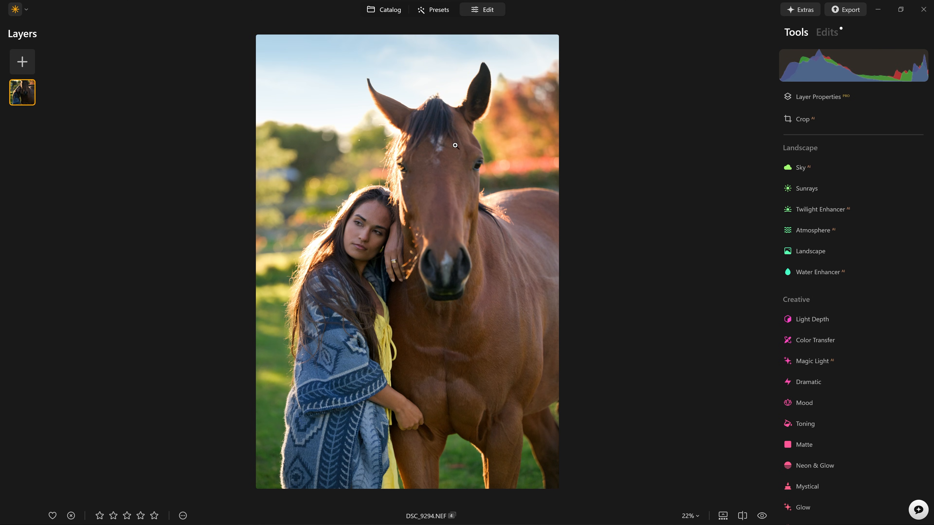
click(316, 38)
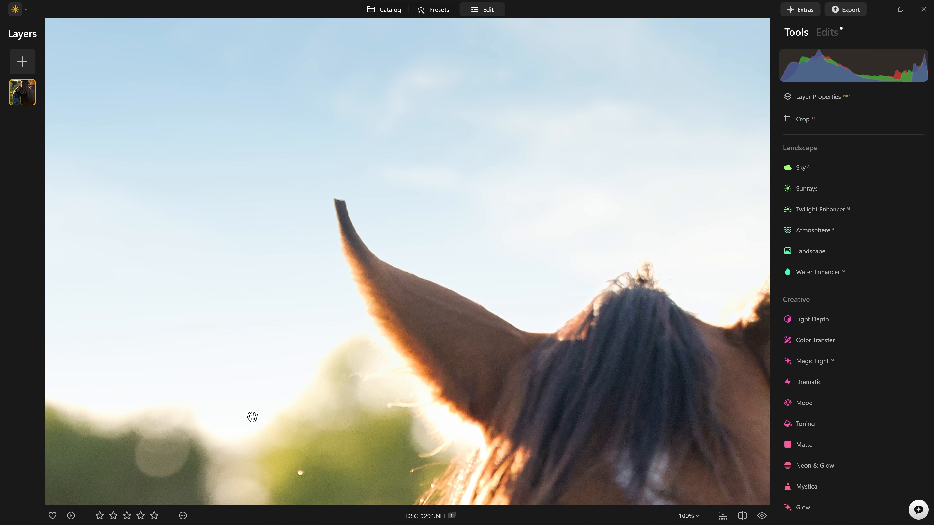
click(244, 412)
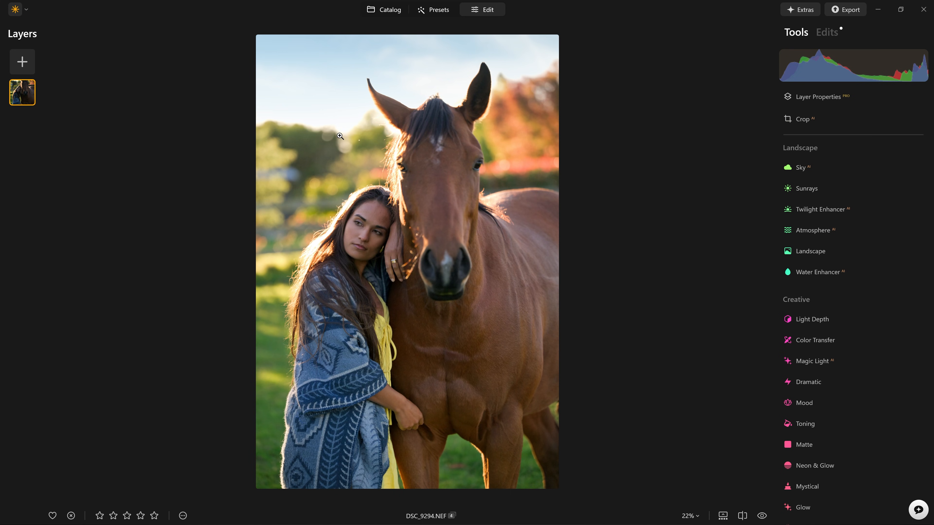
scroll(850, 248, up, 5)
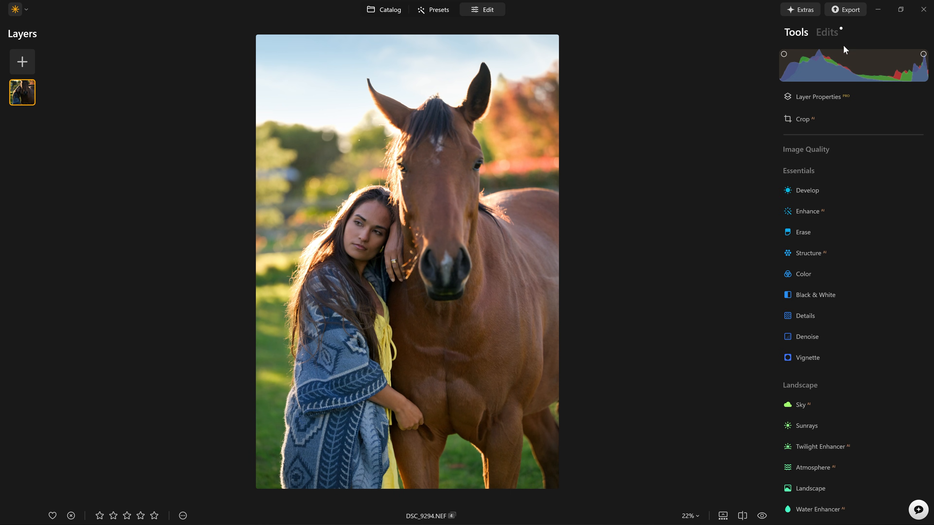
click(832, 33)
click(908, 99)
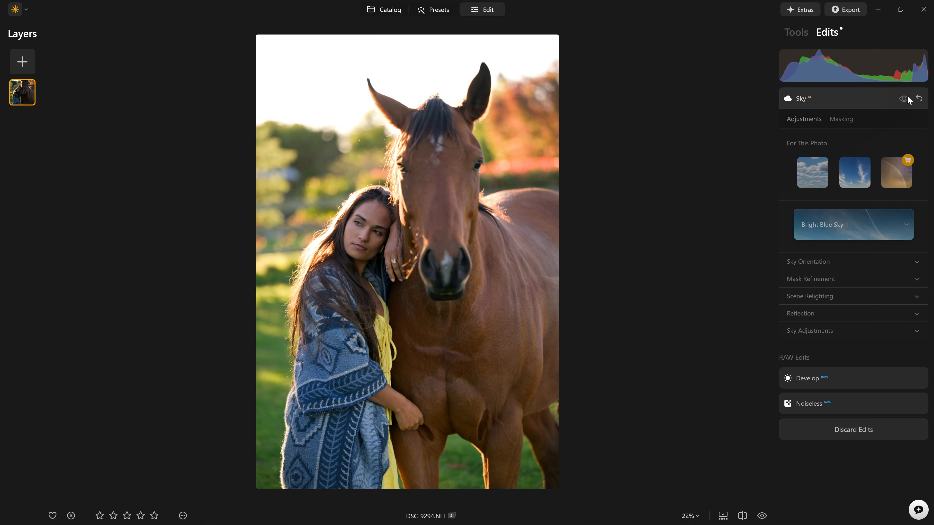
click(907, 99)
click(908, 99)
click(907, 99)
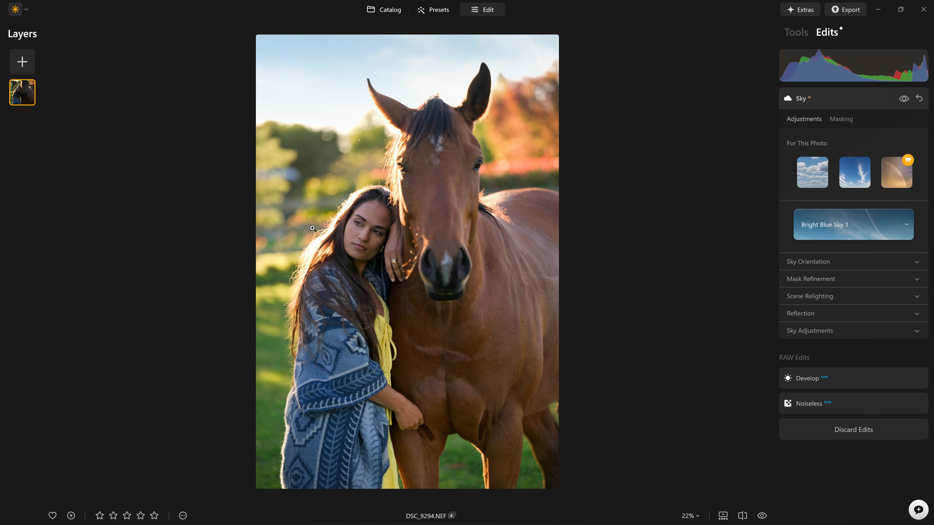
click(324, 134)
click(324, 131)
Paint a Sky brush mask stroke across the top of the sky with the brush size raised to 160, then compare with the edit hidden.
click(841, 119)
click(813, 140)
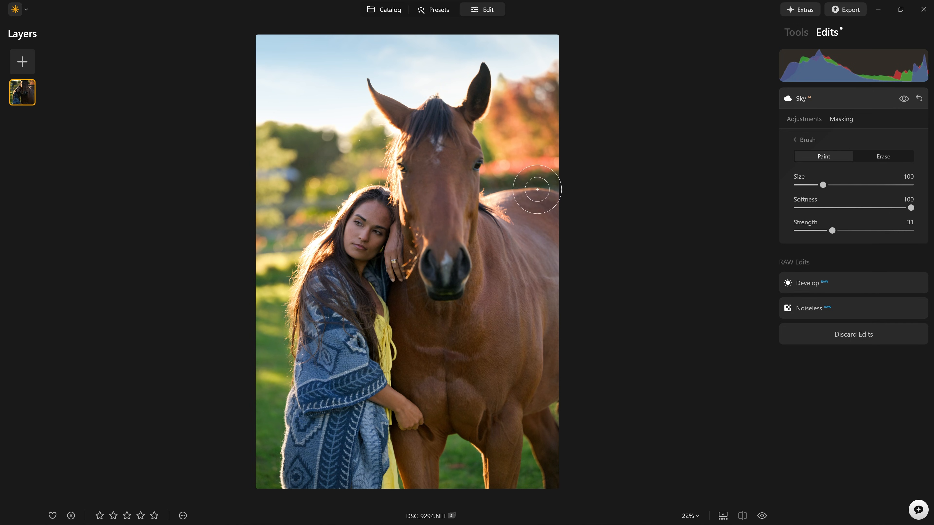
key(bracketright)
key(bracketright)
key(bracketright)
key(bracketright)
key(bracketright)
key(bracketright)
mouse_move(267, 90)
mouse_down()
mouse_move(334, 95)
mouse_move(340, 109)
mouse_move(382, 59)
mouse_move(556, 55)
mouse_up()
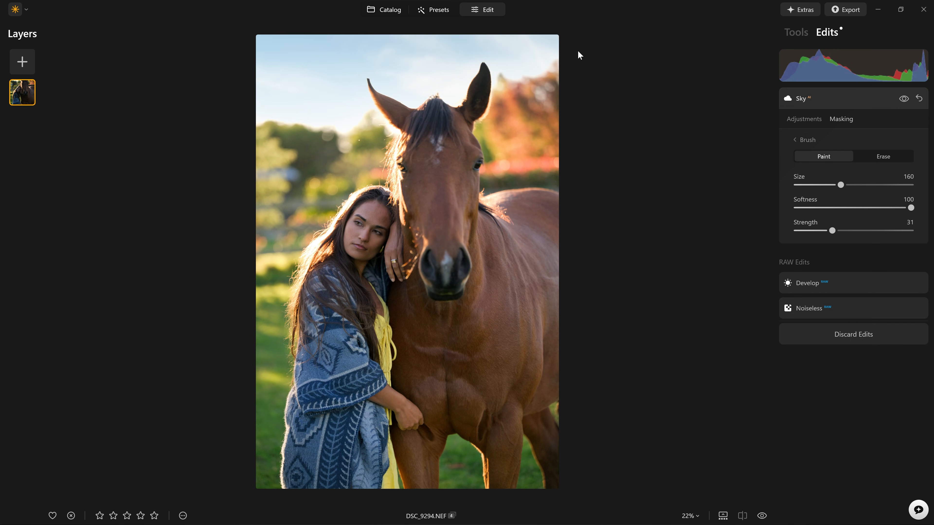
click(903, 99)
click(903, 99)
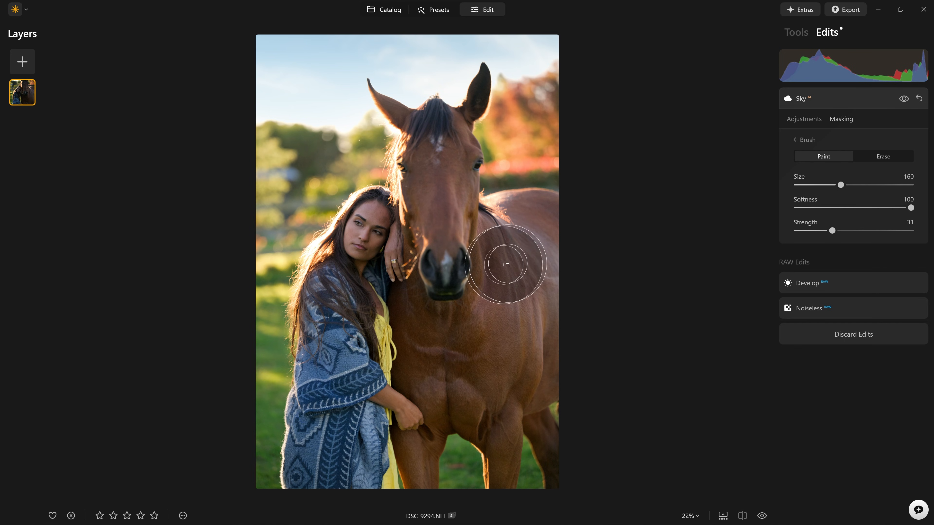
Set the sky's Warmth to -100 under Sky Adjustments.
click(814, 115)
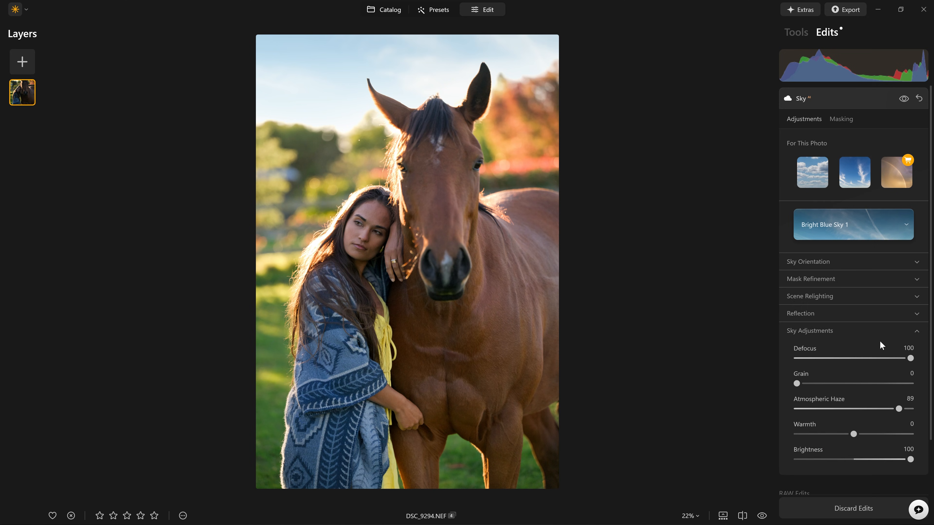
scroll(873, 363, down, 3)
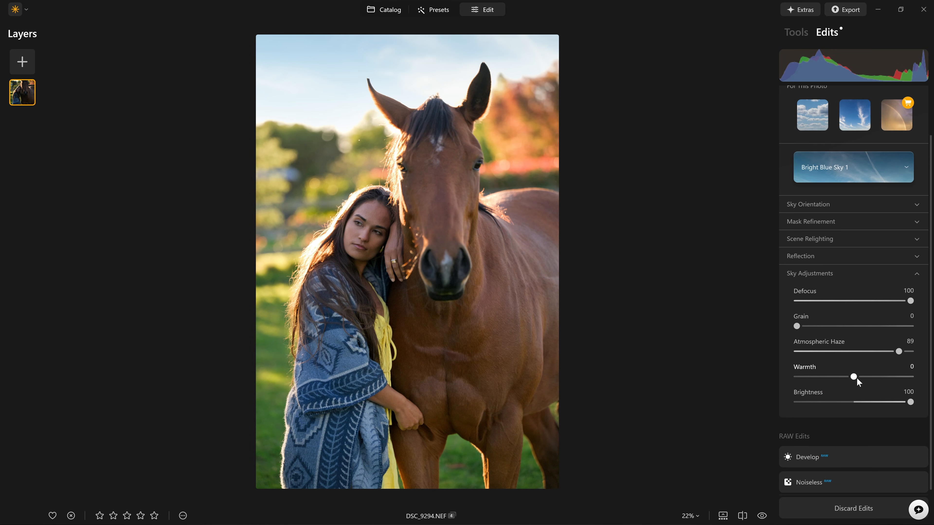
drag(857, 377, 779, 374)
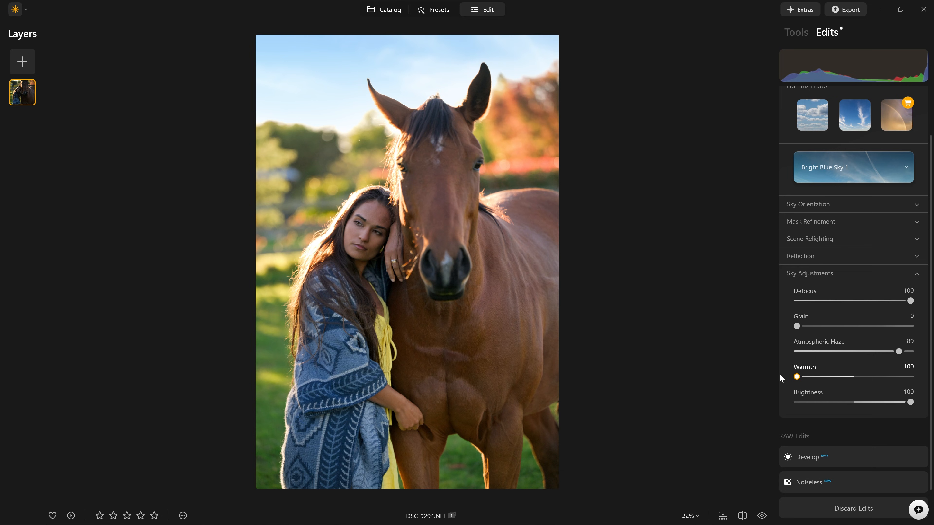
Browse replacement skies in the library, trying Blue Sky 6, Blue Sky 5, Blue Sky 7 and Bright Blue Sky 3.
click(847, 170)
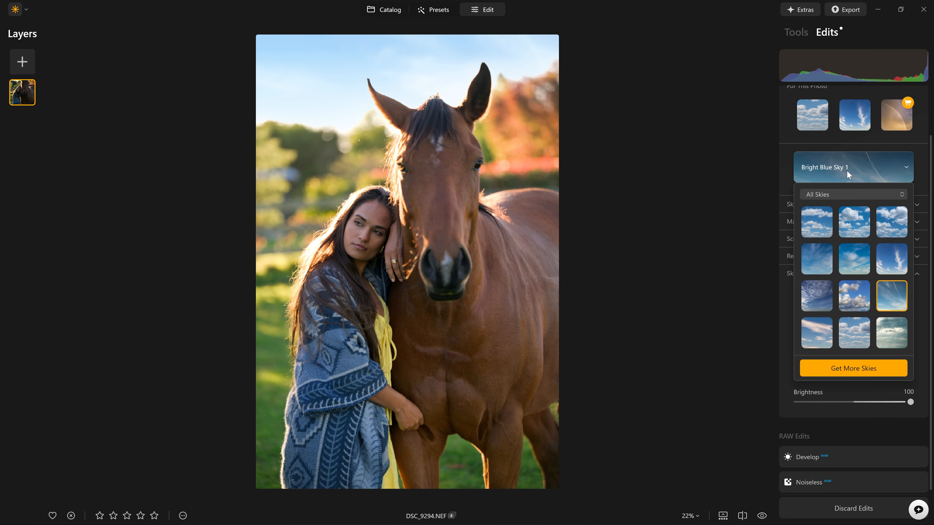
click(892, 263)
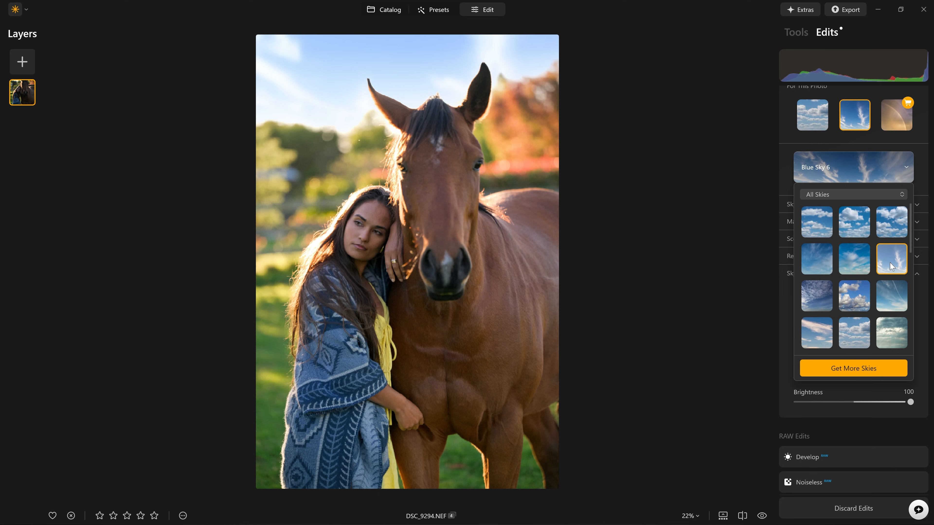
click(859, 267)
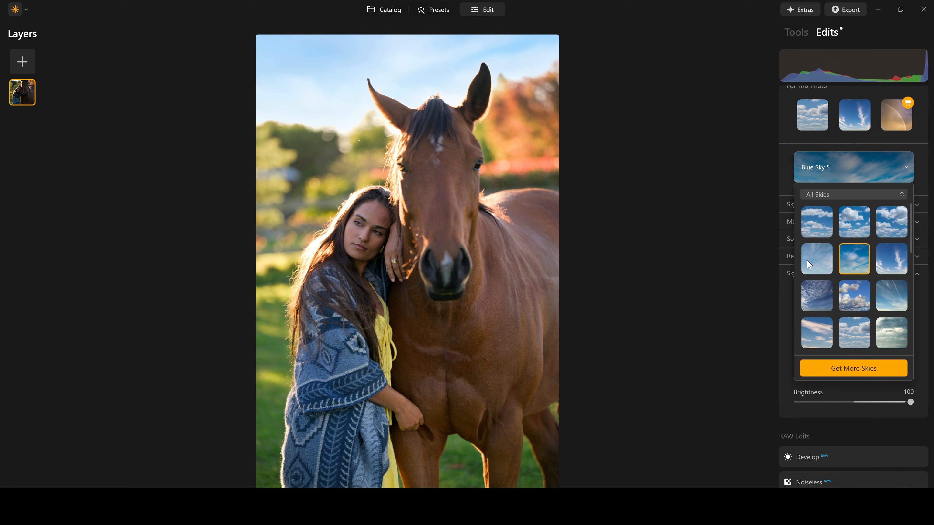
click(825, 291)
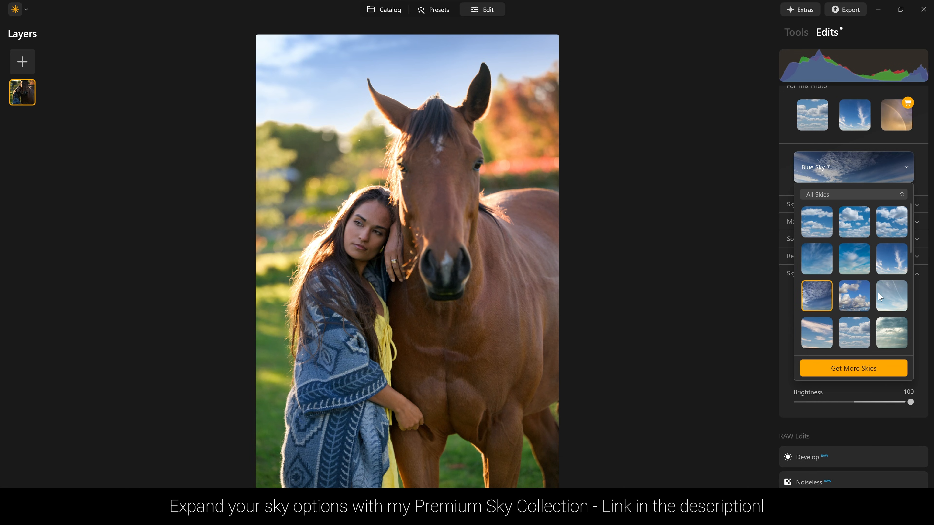
click(855, 340)
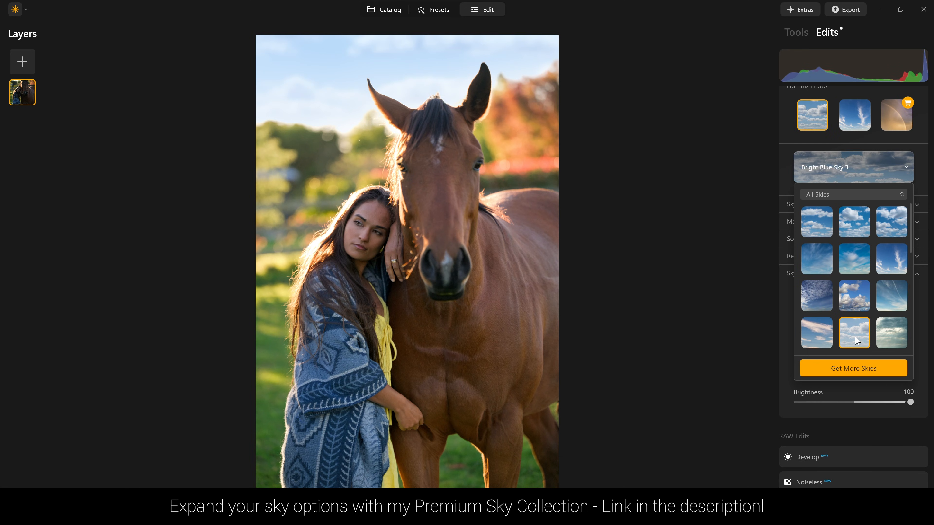
click(884, 299)
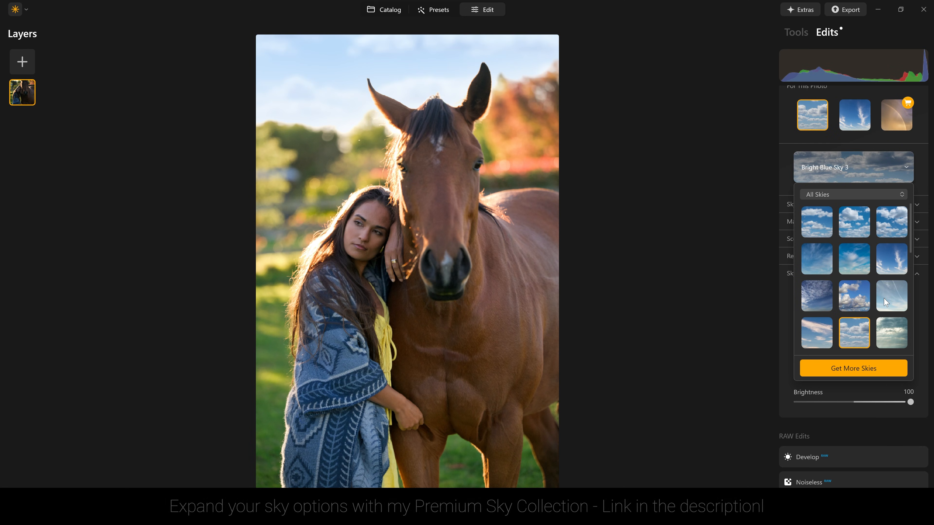